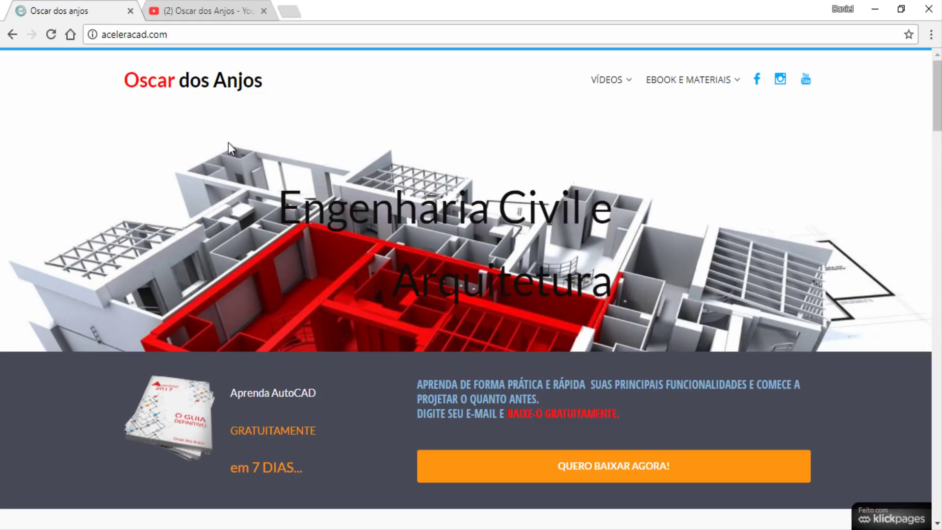
- Switch to the author's YouTube channel showing the 'Posso te ajudar em alguma coisa?' video
{"action": "left_click", "coordinate": [206, 11]}
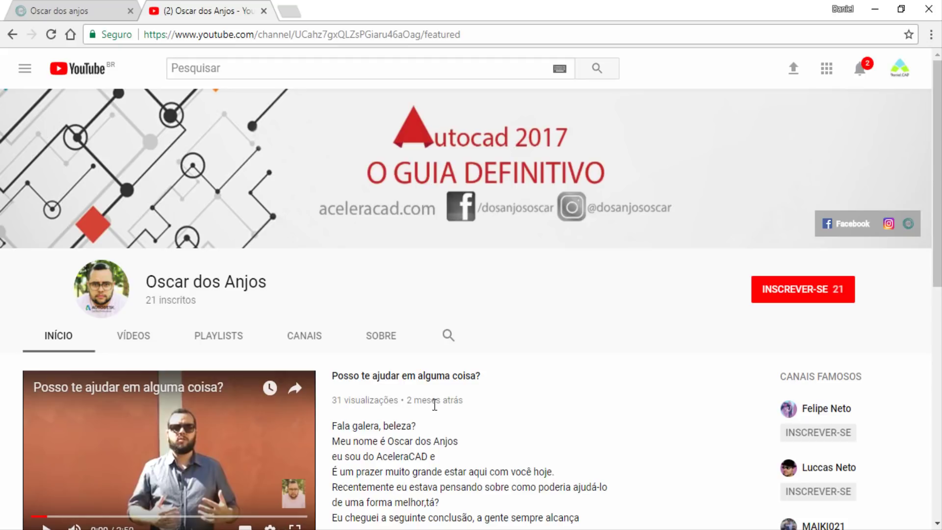
- Browse the channel's VÍDEOS uploads list, then return to the aceleracad.com page
{"action": "scroll", "coordinate": [294, 343], "scroll_direction": "down", "scroll_amount": 2}
{"action": "left_click", "coordinate": [148, 278]}
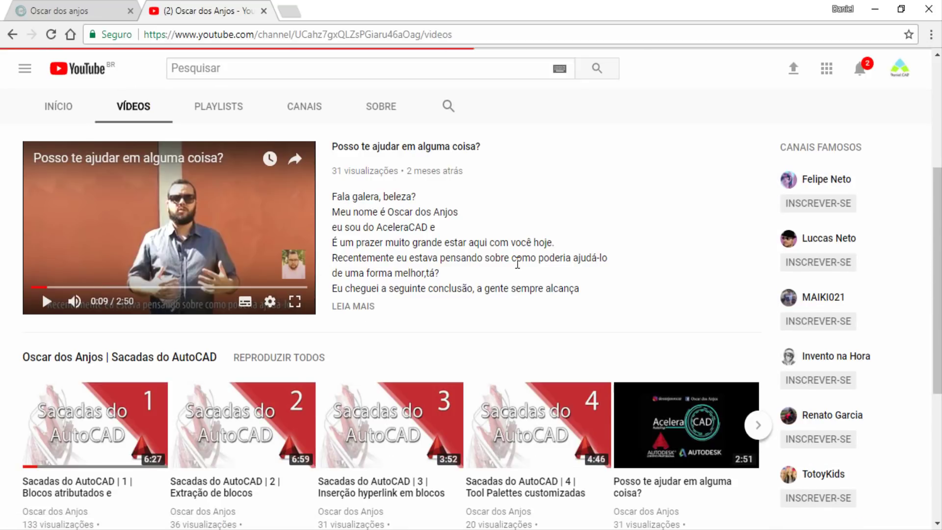
{"action": "scroll", "coordinate": [517, 264], "scroll_direction": "down", "scroll_amount": 2}
{"action": "scroll", "coordinate": [517, 265], "scroll_direction": "down", "scroll_amount": 3}
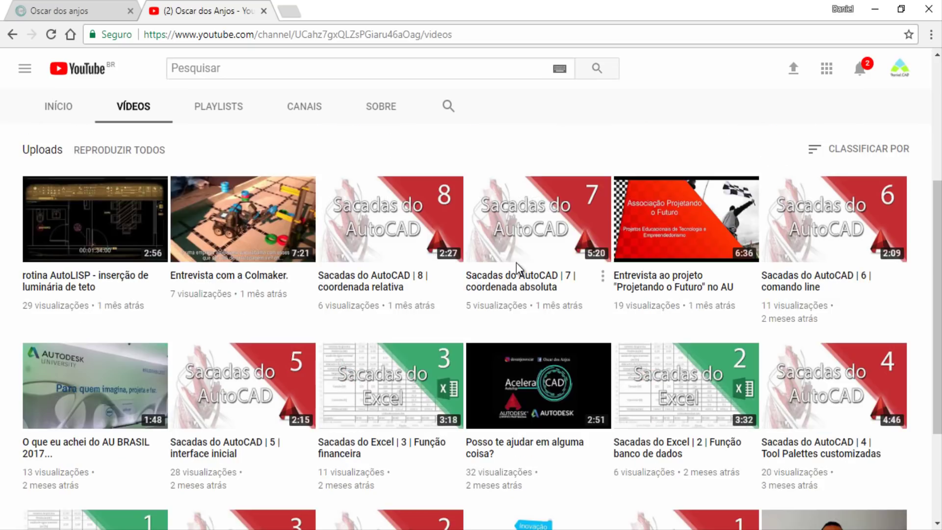
{"action": "scroll", "coordinate": [515, 263], "scroll_direction": "down", "scroll_amount": 1}
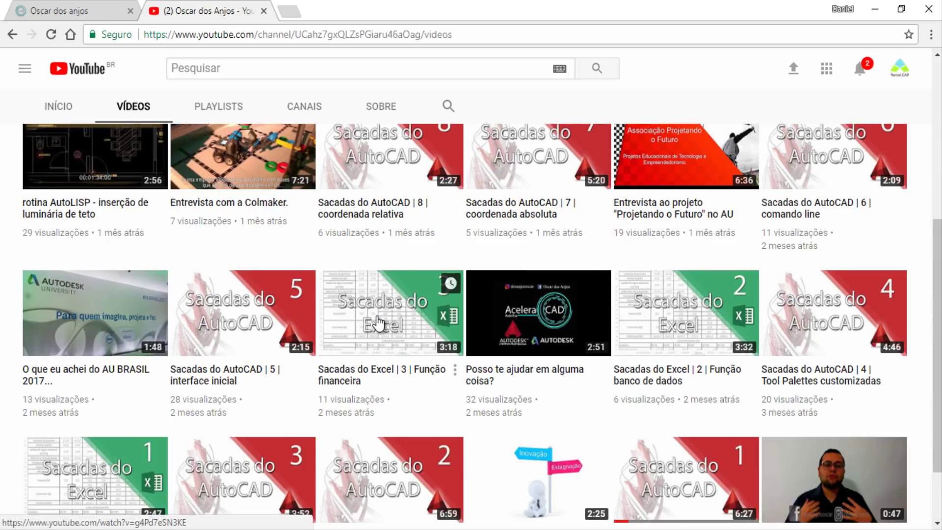
{"action": "left_click", "coordinate": [103, 10]}
- Scroll down the aceleracad.com free AutoCAD ebook landing page
{"action": "scroll", "coordinate": [366, 290], "scroll_direction": "down", "scroll_amount": 4}
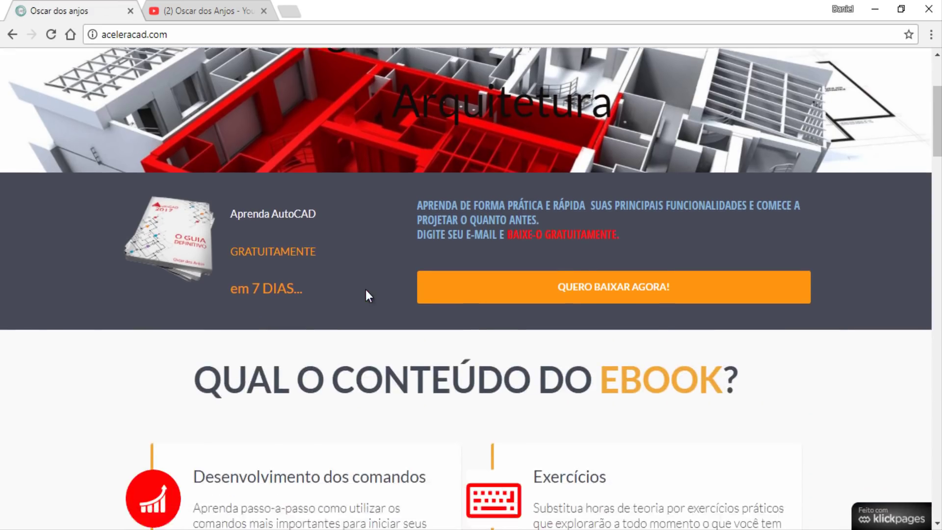
{"action": "scroll", "coordinate": [368, 295], "scroll_direction": "down", "scroll_amount": 4}
{"action": "scroll", "coordinate": [369, 296], "scroll_direction": "down", "scroll_amount": 3}
{"action": "scroll", "coordinate": [368, 295], "scroll_direction": "down", "scroll_amount": 4}
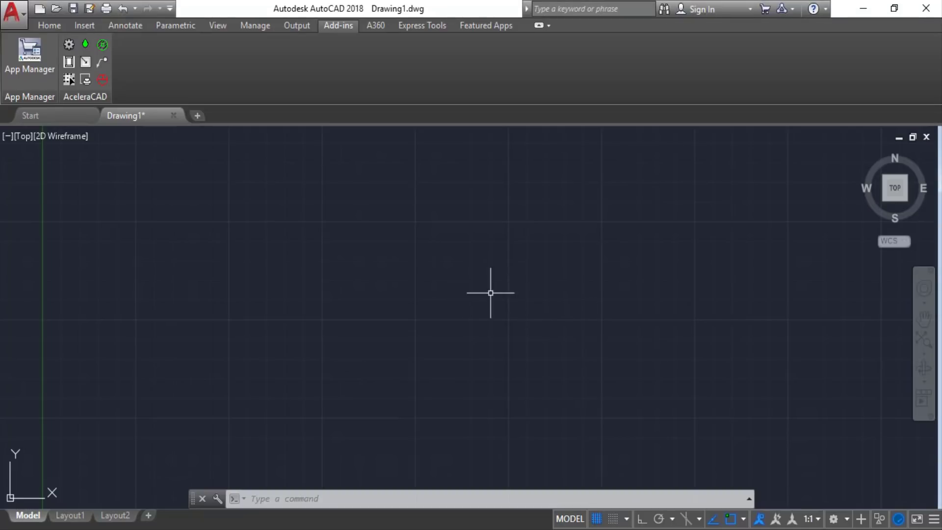
- Draw a circle of radius 30 near the middle of the drawing
{"action": "type", "text": "circle"}
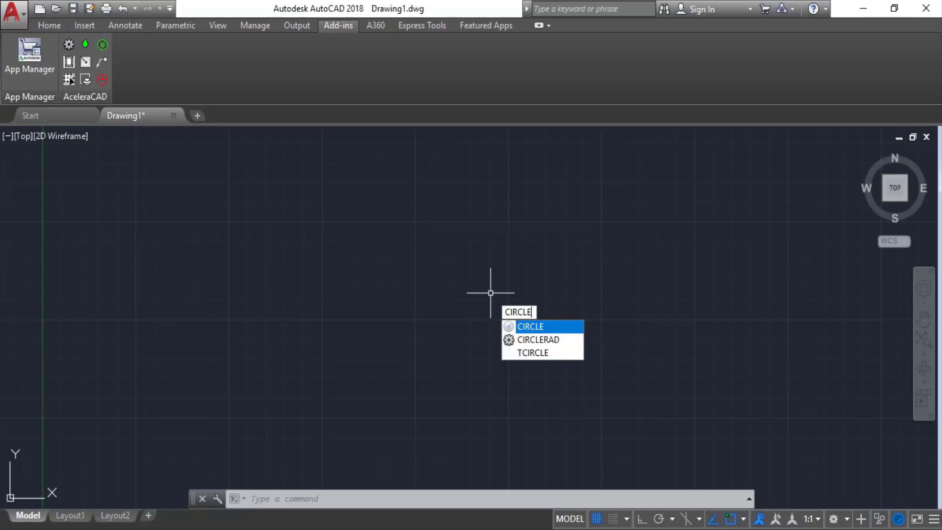
{"action": "key", "text": "Return"}
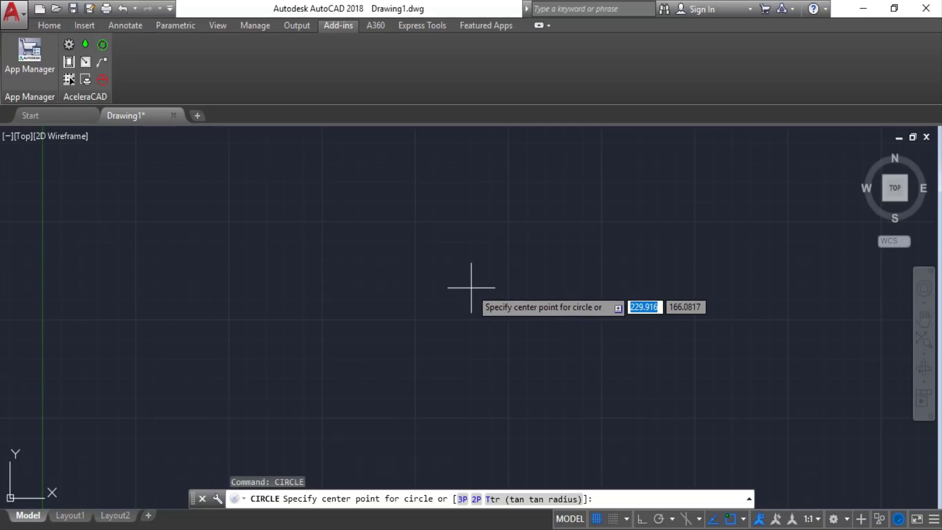
{"action": "left_click", "coordinate": [471, 287]}
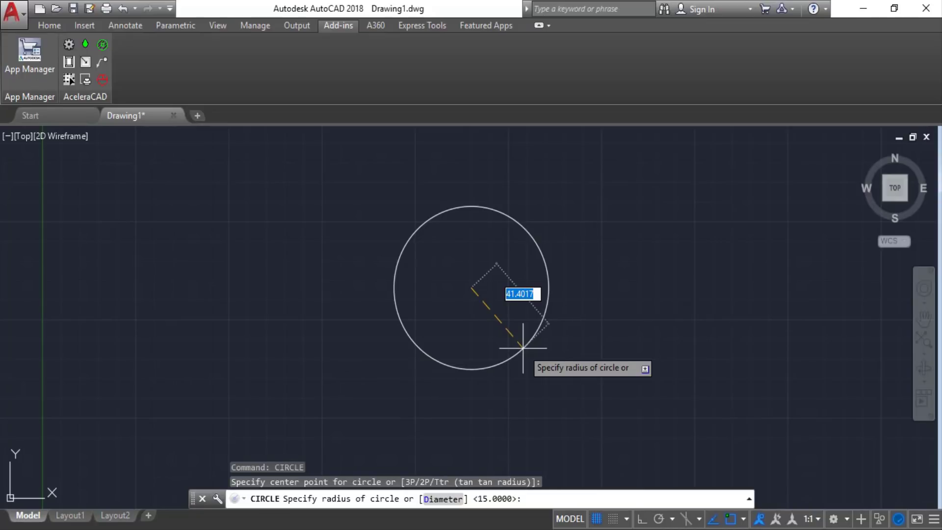
{"action": "type", "text": "30"}
{"action": "key", "text": "Return"}
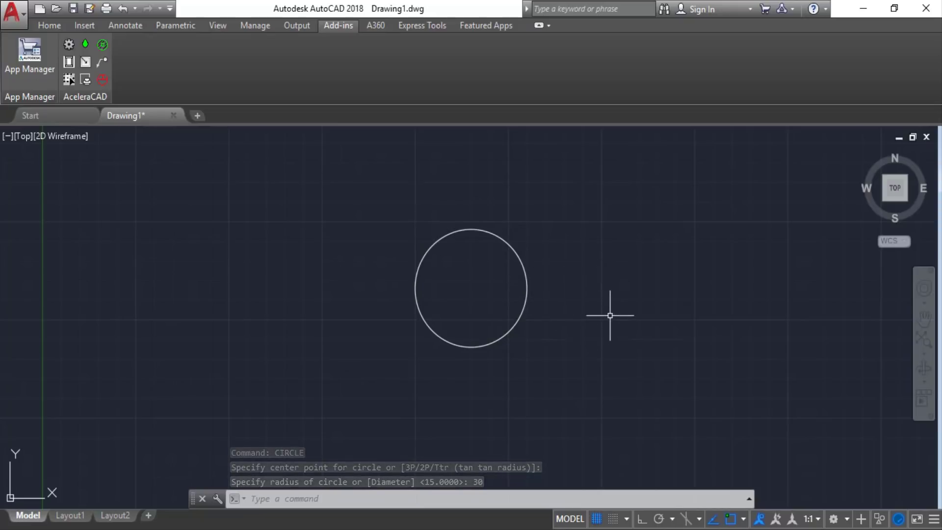
- Draw a second circle of diameter 30 to the right of the first
{"action": "type", "text": "circle"}
{"action": "key", "text": "Return"}
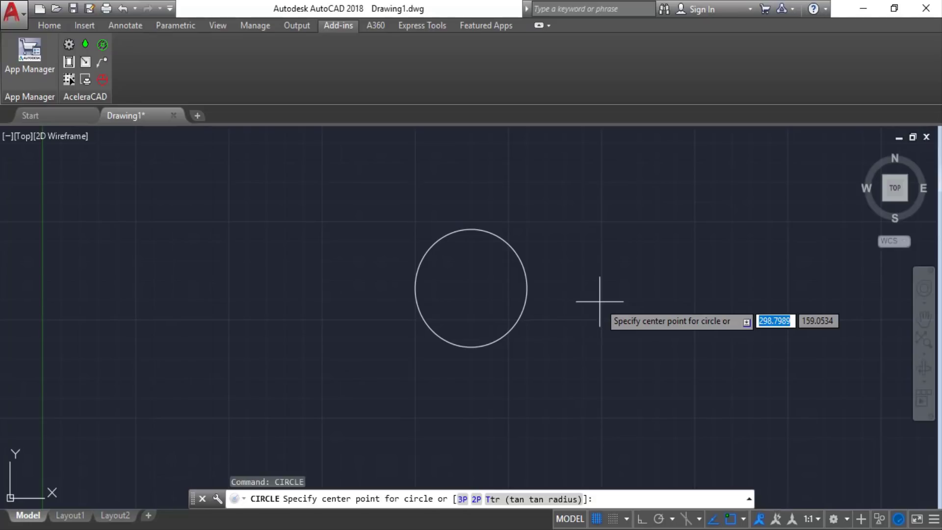
{"action": "left_click", "coordinate": [599, 301]}
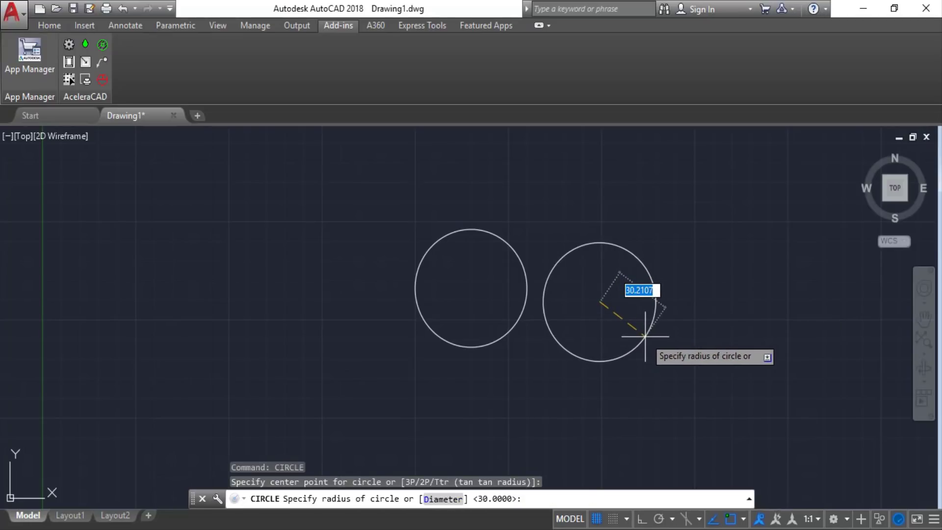
{"action": "key", "text": "Down"}
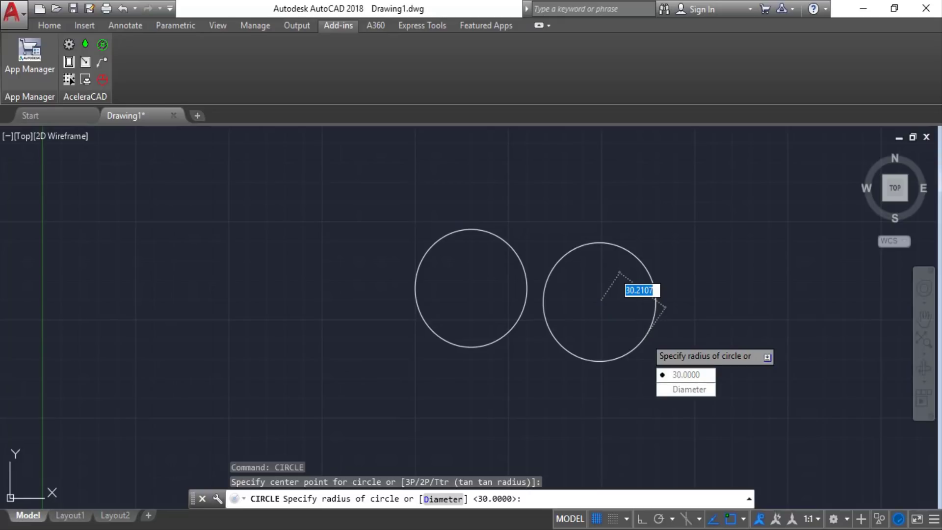
{"action": "key", "text": "Down"}
{"action": "key", "text": "Return"}
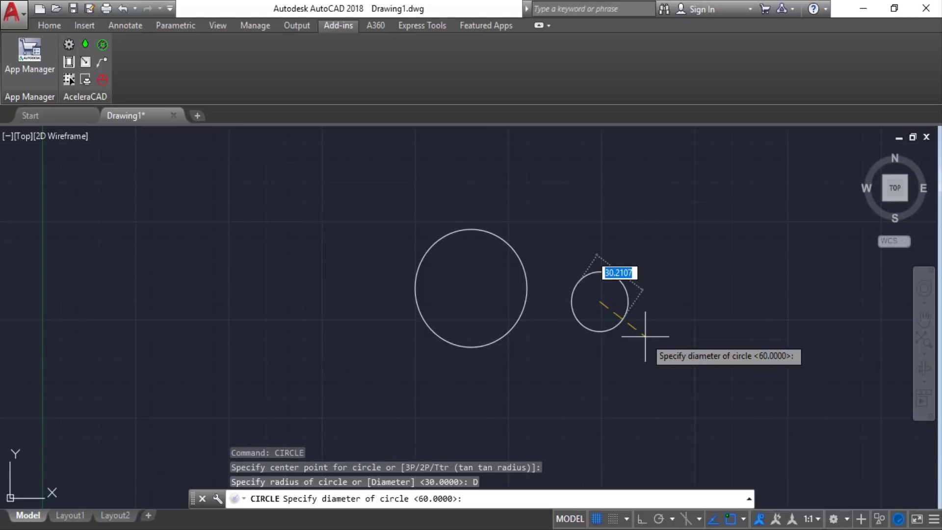
{"action": "type", "text": "30"}
{"action": "key", "text": "Return"}
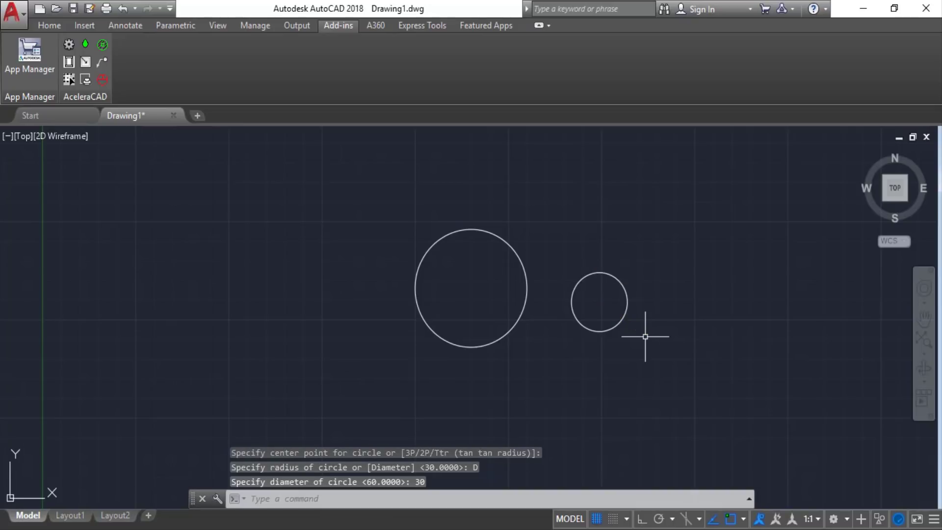
{"action": "key", "text": "Escape"}
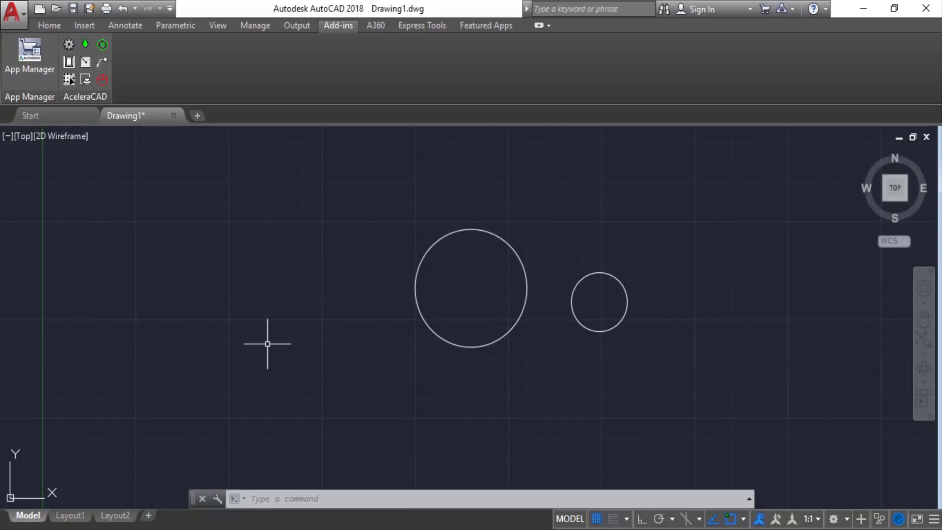
- Open the Visual LISP editor and begin the (defun c:circulo() definition
{"action": "type", "text": "VLISP"}
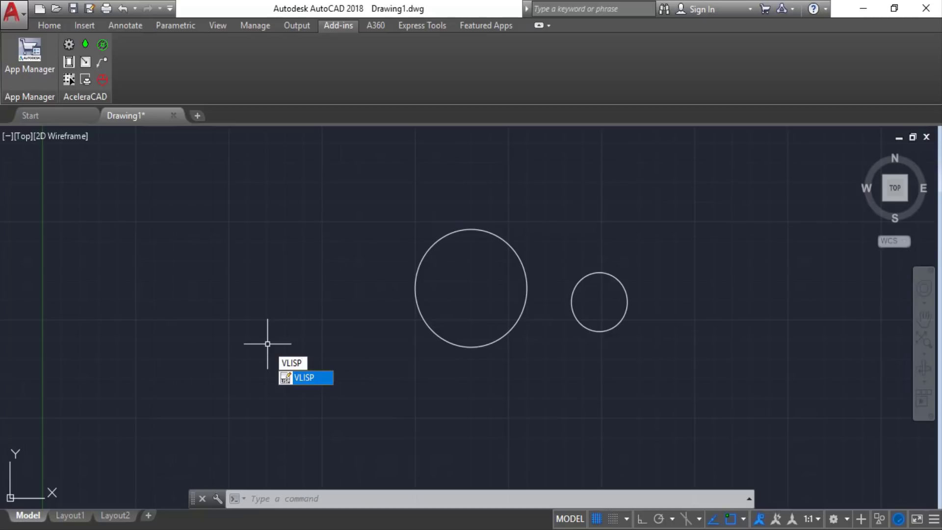
{"action": "key", "text": "Return"}
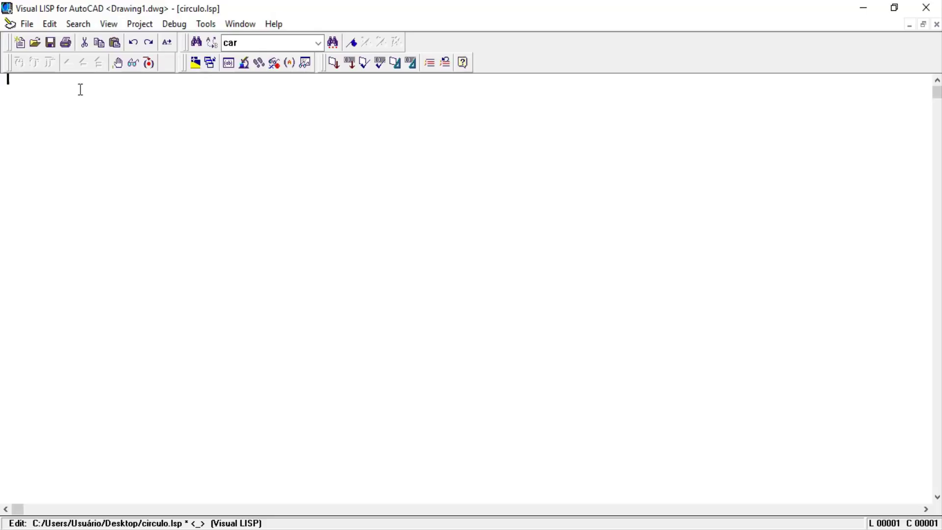
{"action": "type", "text": "("}
{"action": "type", "text": "defun"}
{"action": "type", "text": " v"}
{"action": "key", "text": "BackSpace"}
{"action": "type", "text": "c:circul"}
{"action": "type", "text": "o()"}
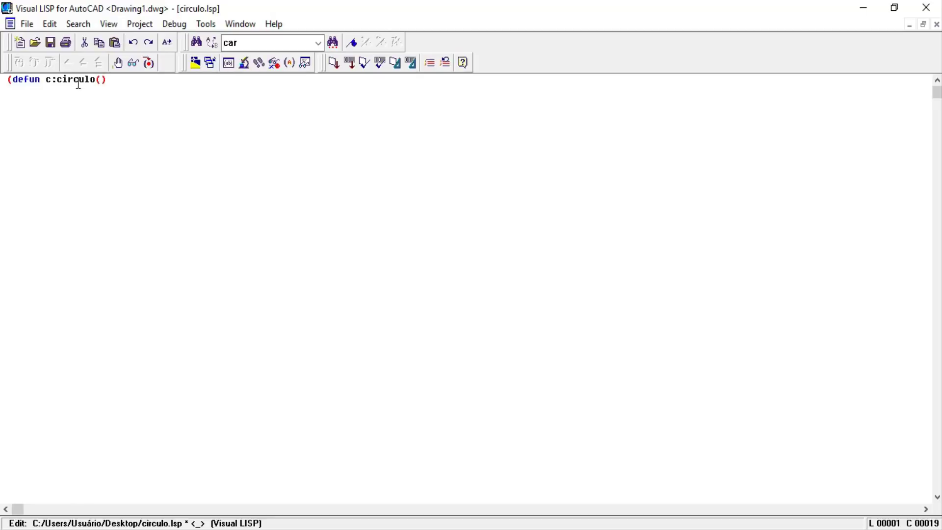
{"action": "key", "text": "Return"}
- Add the body line (command "._circle" to the circulo routine
{"action": "type", "text": "("}
{"action": "type", "text": "com"}
{"action": "type", "text": "m"}
{"action": "key", "text": "BackSpace"}
{"action": "key", "text": "BackSpace"}
{"action": "type", "text": "mmand "}
{"action": "type", "text": "\"._"}
{"action": "type", "text": "circle\""}
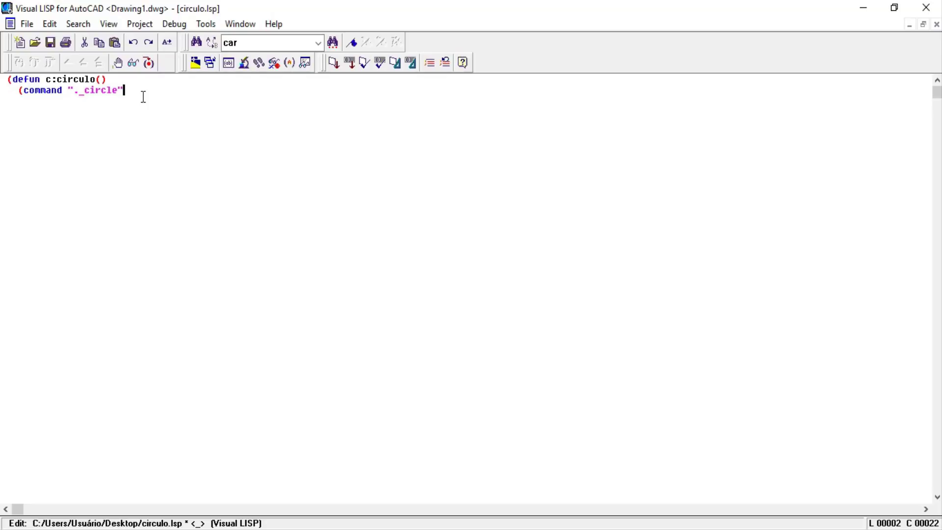
- Finish the routine with pause 30) and a closing parenthesis on a new line
{"action": "type", "text": "paus"}
{"action": "type", "text": "e"}
{"action": "type", "text": "30"}
{"action": "type", "text": ")"}
{"action": "key", "text": "Return"}
{"action": "type", "text": ")"}
- Verify the routine's parentheses match, then save circulo.lsp
{"action": "double_click", "coordinate": [106, 80]}
{"action": "left_click_drag", "start_coordinate": [6, 80], "coordinate": [30, 104]}
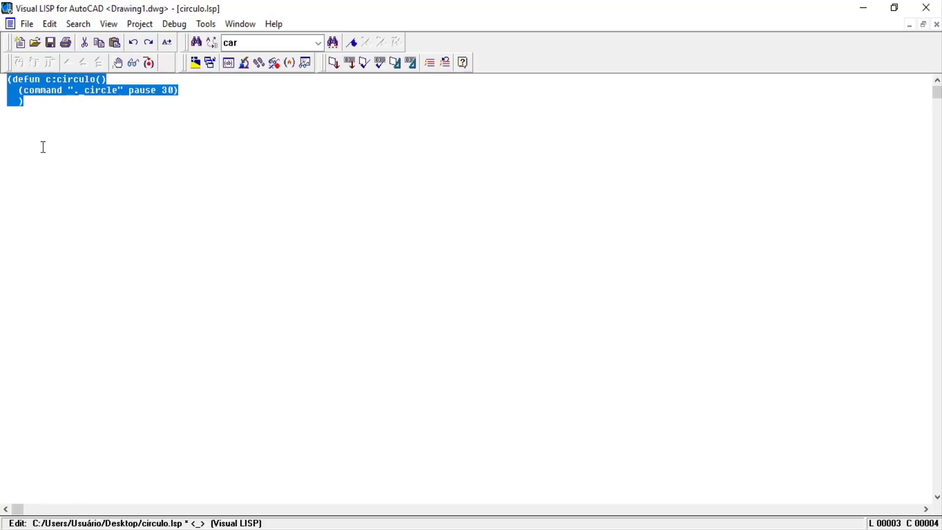
{"action": "left_click", "coordinate": [122, 114]}
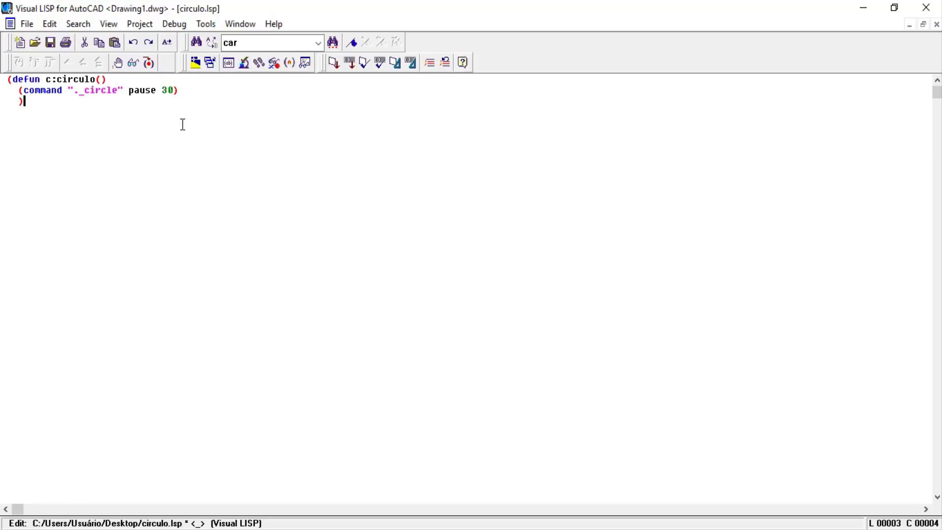
{"action": "left_click", "coordinate": [49, 48]}
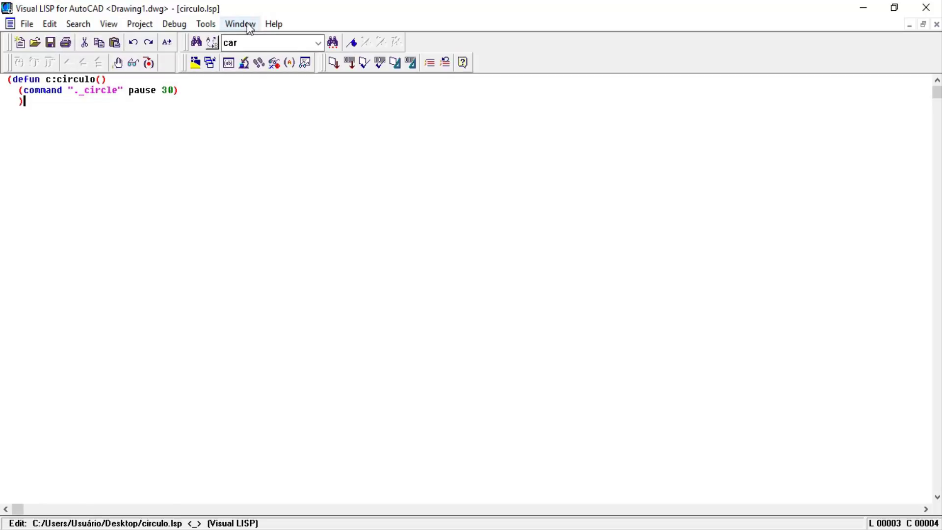
- Load circulo.lsp into AutoCAD with Tools > Load Text in Editor
{"action": "left_click", "coordinate": [213, 25]}
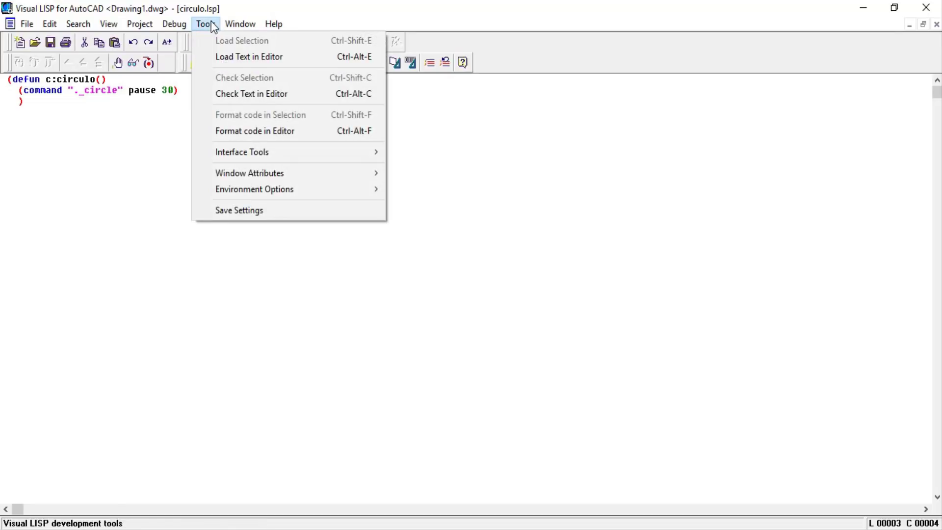
{"action": "left_click", "coordinate": [234, 59]}
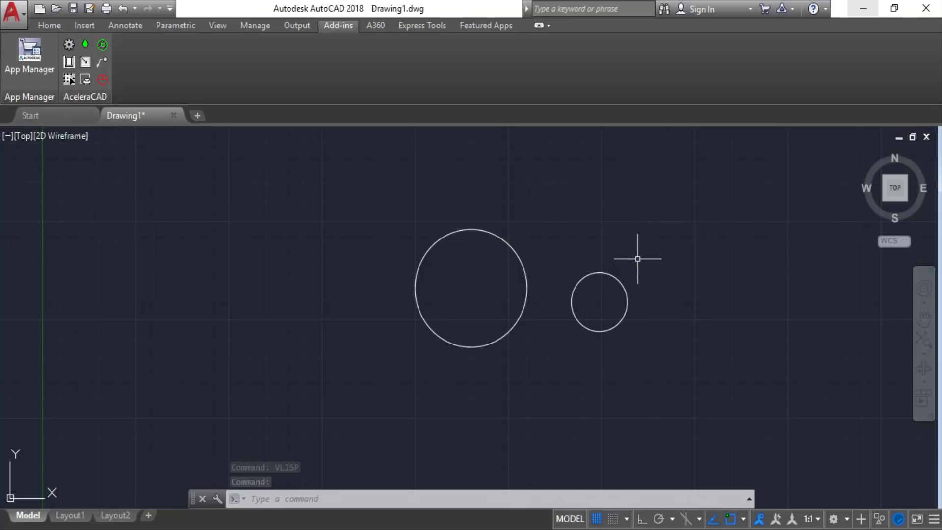
- Erase the two circles and run CIRCULO to draw a radius-30 circle
{"action": "left_click", "coordinate": [653, 242]}
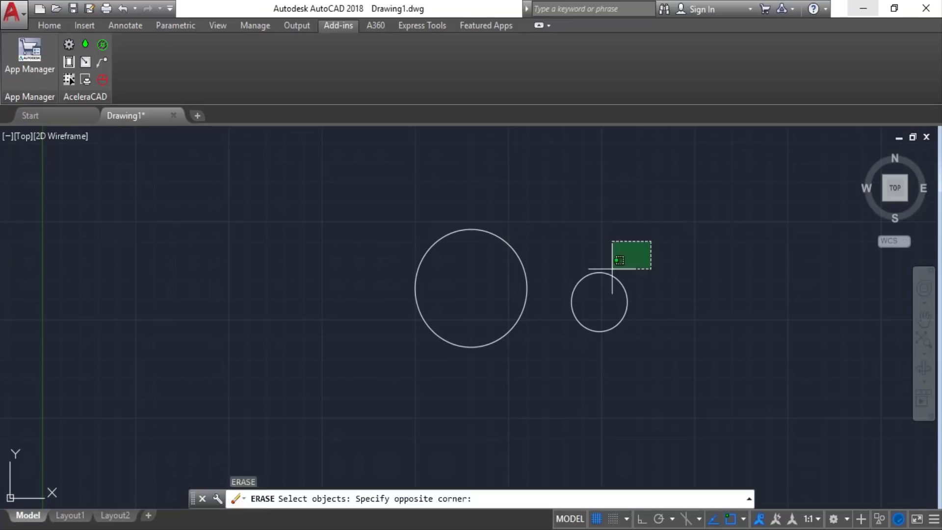
{"action": "left_click", "coordinate": [612, 270]}
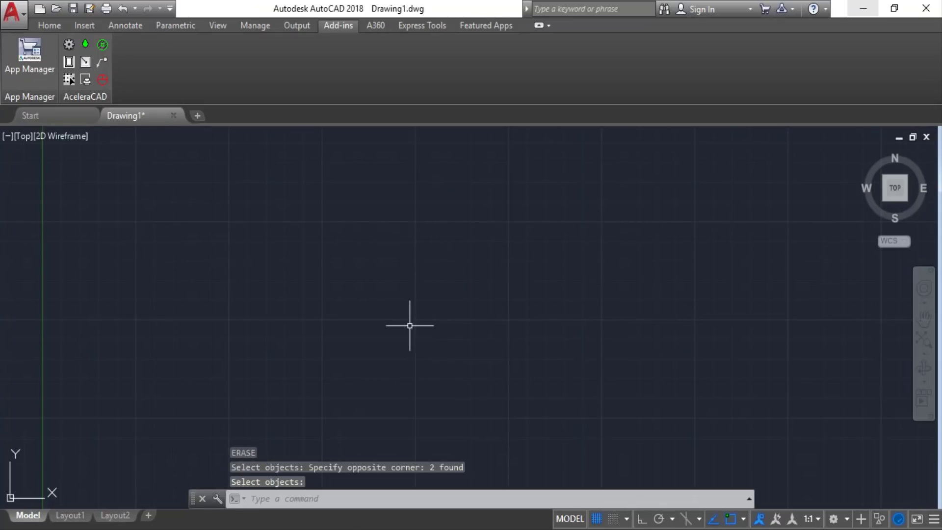
{"action": "type", "text": "CIRCLE"}
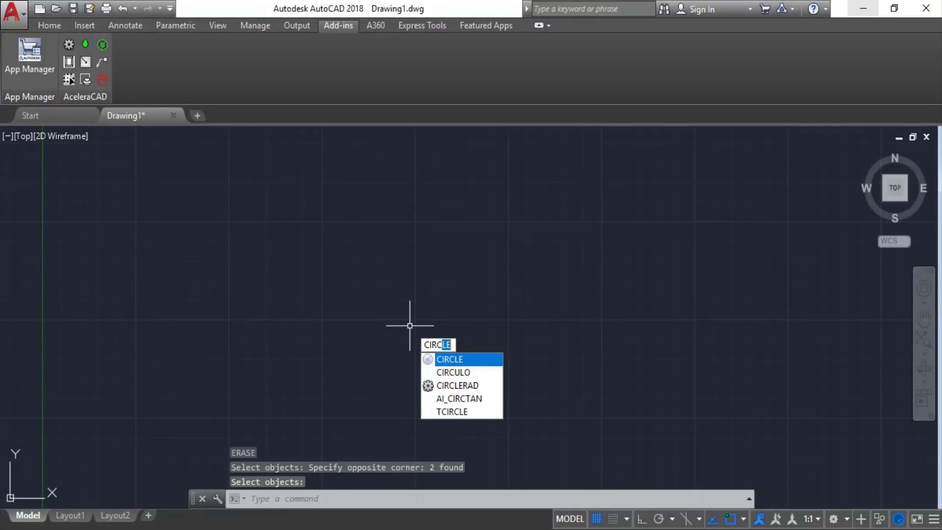
{"action": "key", "text": "Down"}
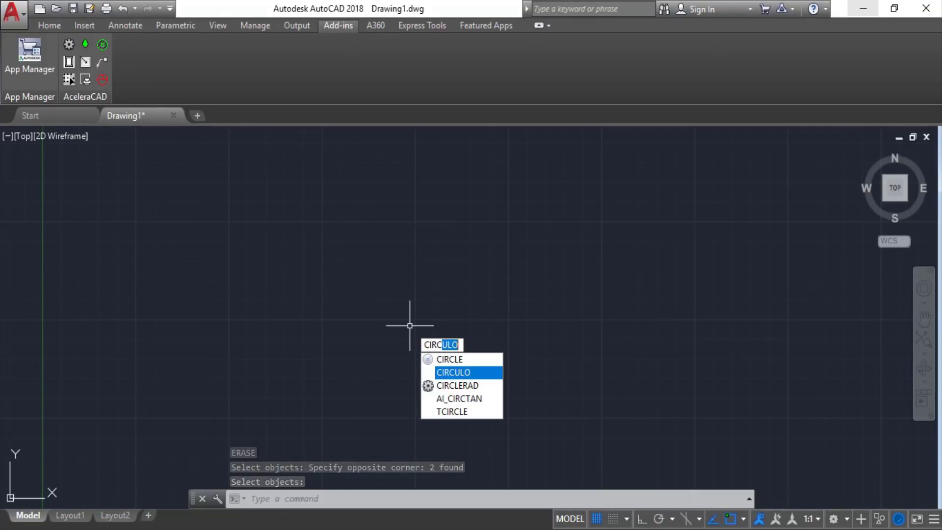
{"action": "key", "text": "Return"}
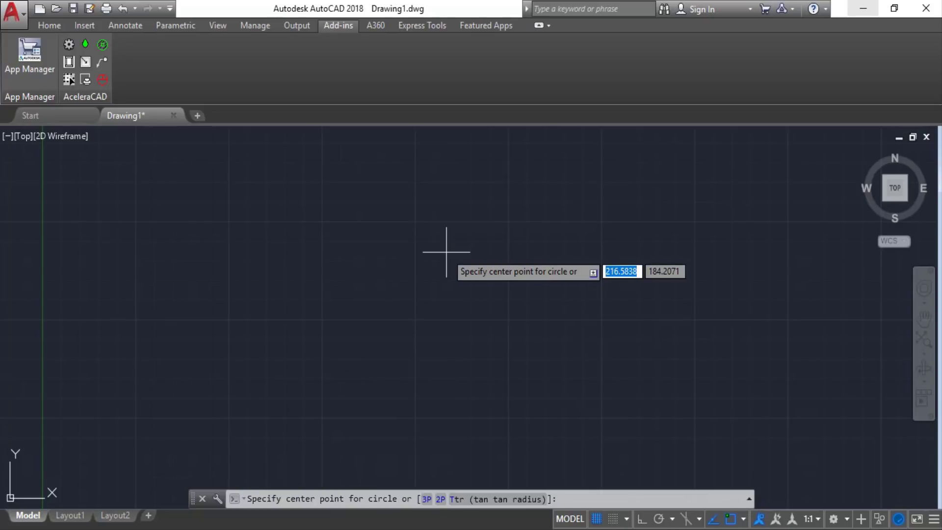
{"action": "left_click", "coordinate": [454, 279]}
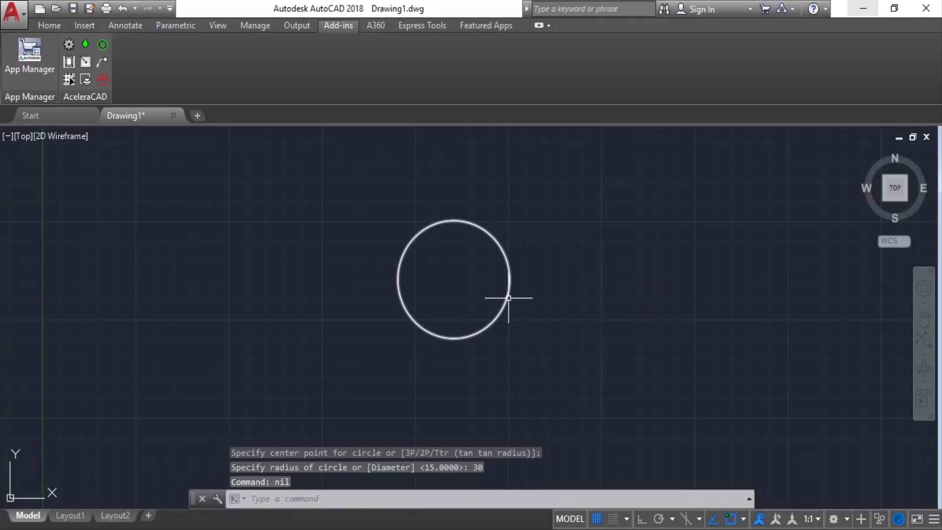
{"action": "key", "text": "Escape"}
- Measure from the new circle's centre with DIST, then return to Visual LISP
{"action": "key", "text": "Escape"}
{"action": "type", "text": "di"}
{"action": "key", "text": "Return"}
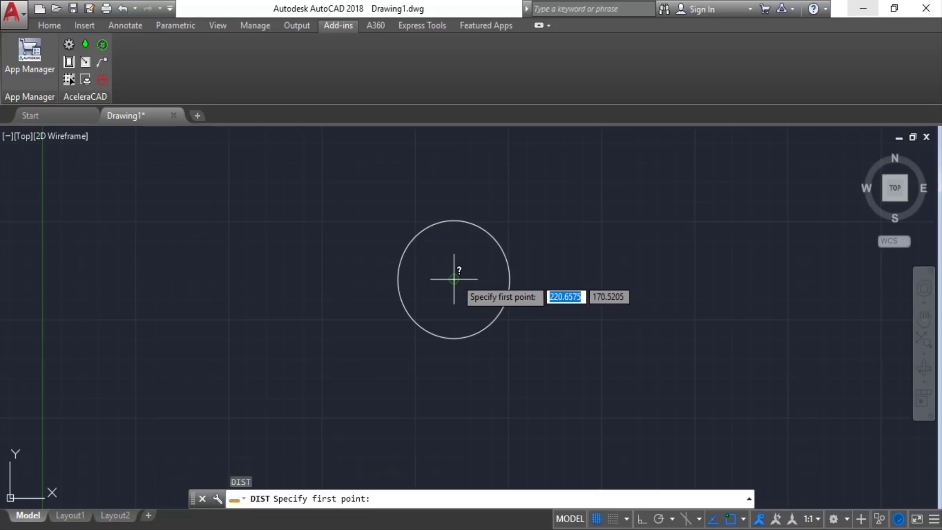
{"action": "left_click", "coordinate": [454, 279]}
{"action": "key", "text": "Escape"}
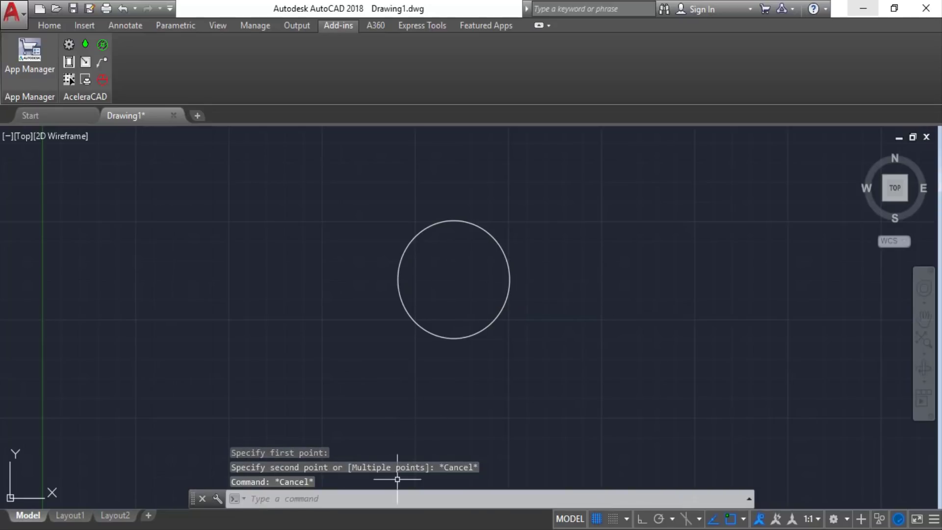
{"action": "key", "text": "alt+Tab"}
- Duplicate the c:circulo definition below the original in circulo.lsp
{"action": "key", "text": "Return"}
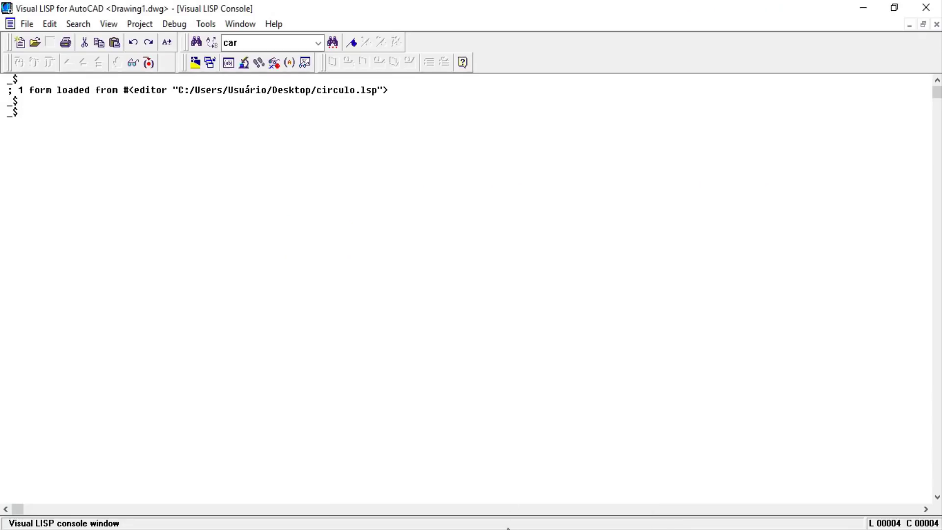
{"action": "left_click", "coordinate": [936, 24]}
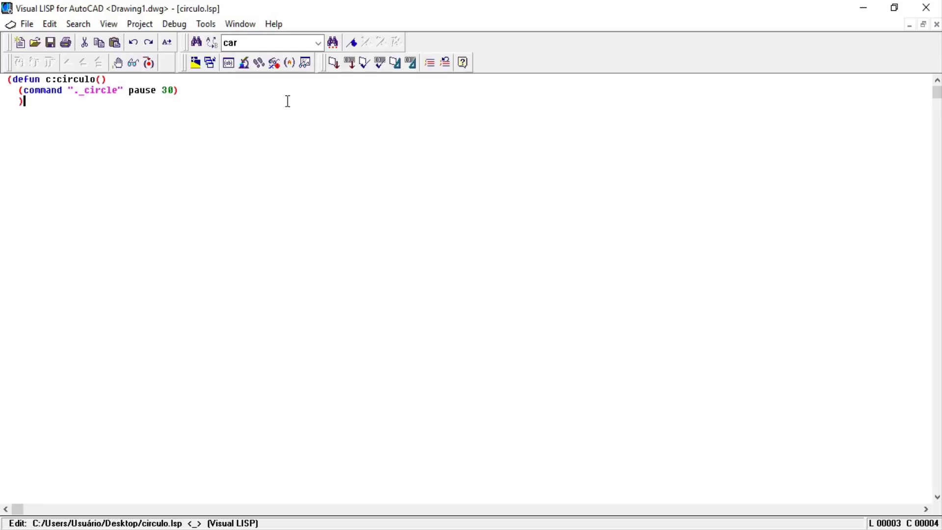
{"action": "double_click", "coordinate": [35, 100]}
{"action": "key", "text": "ctrl+c"}
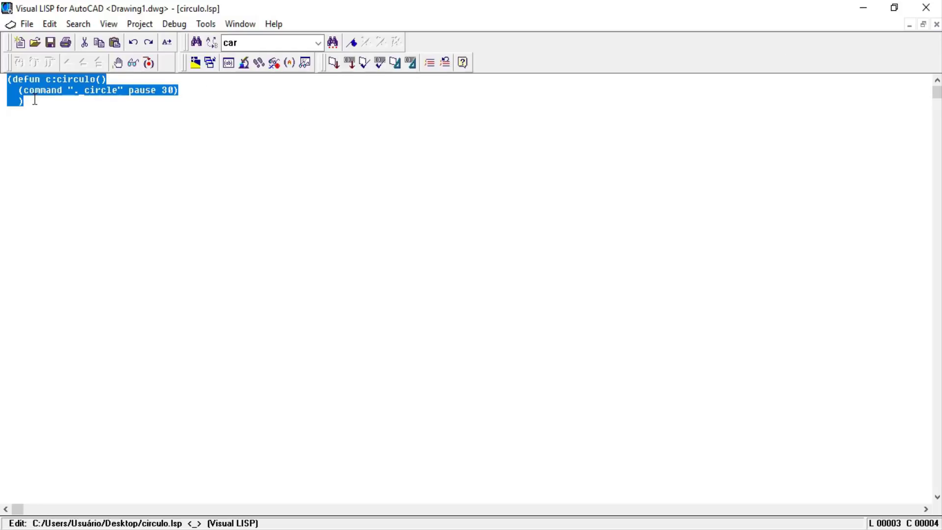
{"action": "left_click", "coordinate": [35, 99]}
{"action": "key", "text": "Return"}
{"action": "key", "text": "ctrl+v"}
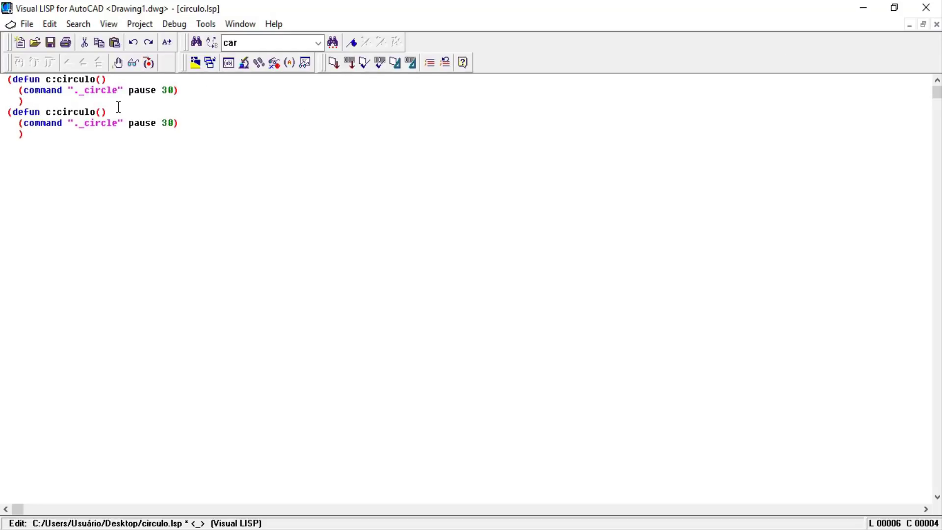
- Start a new (setq line after the copy's name line
{"action": "left_click", "coordinate": [118, 107]}
{"action": "key", "text": "Return"}
{"action": "type", "text": "("}
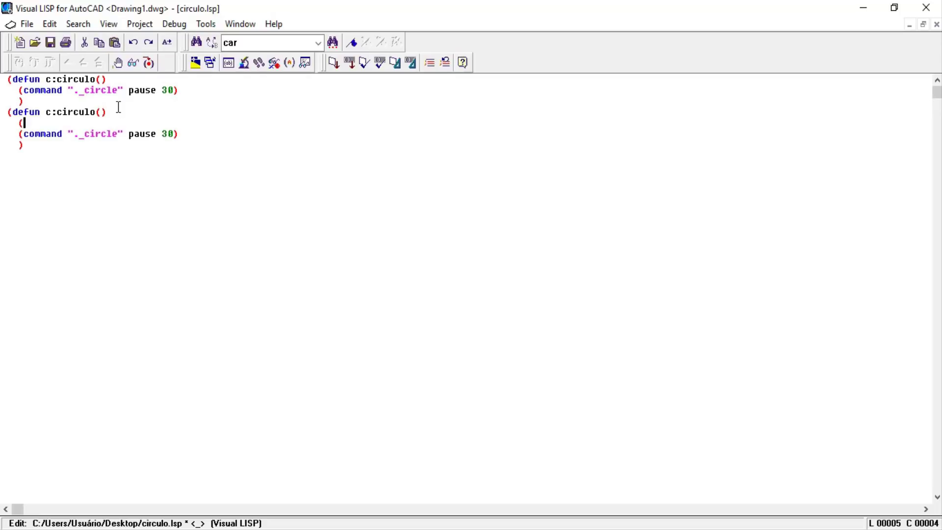
{"action": "type", "text": "setq"}
- Rename the copy c:circulo1 and add a getint prompt 'Insira o valor do diametro'
{"action": "left_click", "coordinate": [96, 113]}
{"action": "type", "text": "1"}
{"action": "left_click", "coordinate": [90, 119]}
{"action": "type", "text": "getint"}
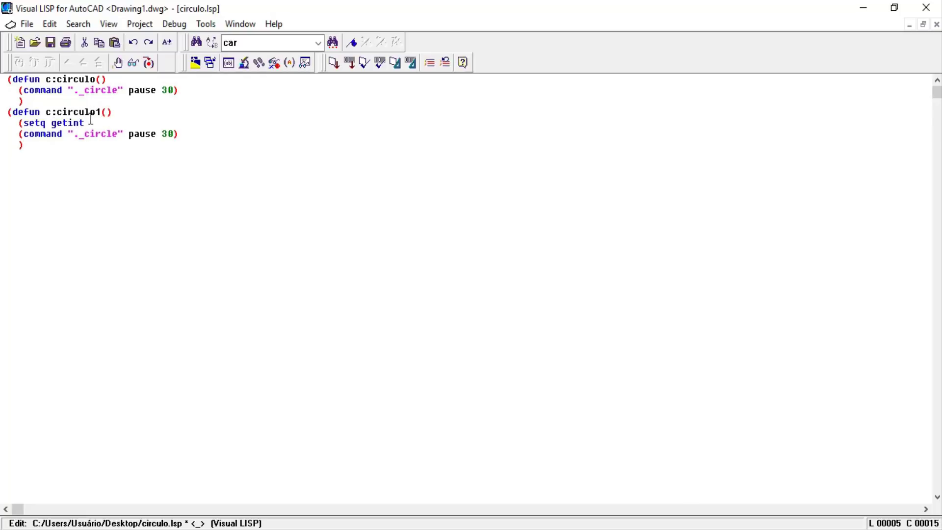
{"action": "key", "text": "BackSpace"}
{"action": "key", "text": "BackSpace"}
{"action": "key", "text": "BackSpace"}
{"action": "key", "text": "BackSpace"}
{"action": "key", "text": "BackSpace"}
{"action": "key", "text": "BackSpace"}
{"action": "type", "text": "raio"}
{"action": "type", "text": " (get"}
{"action": "type", "text": "int"}
{"action": "type", "text": " \"\\n"}
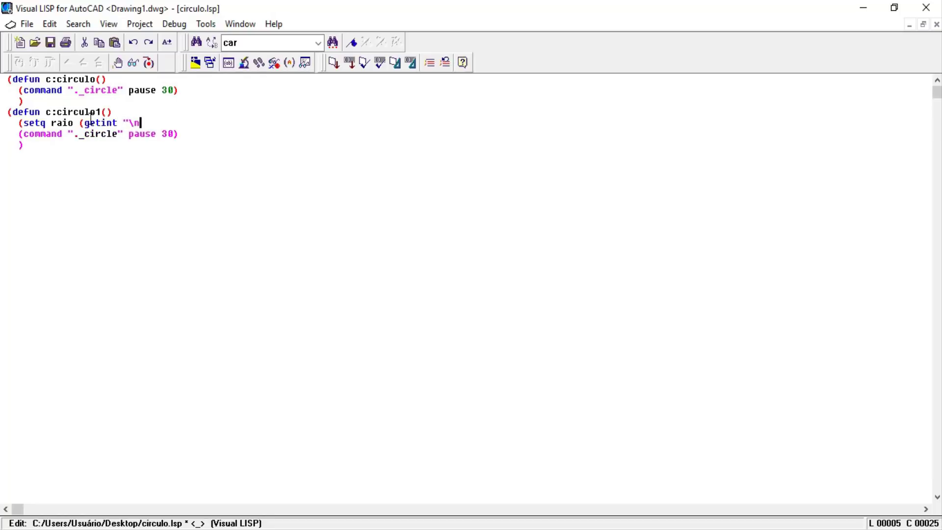
{"action": "type", "text": "Insira o "}
{"action": "type", "text": "valoi"}
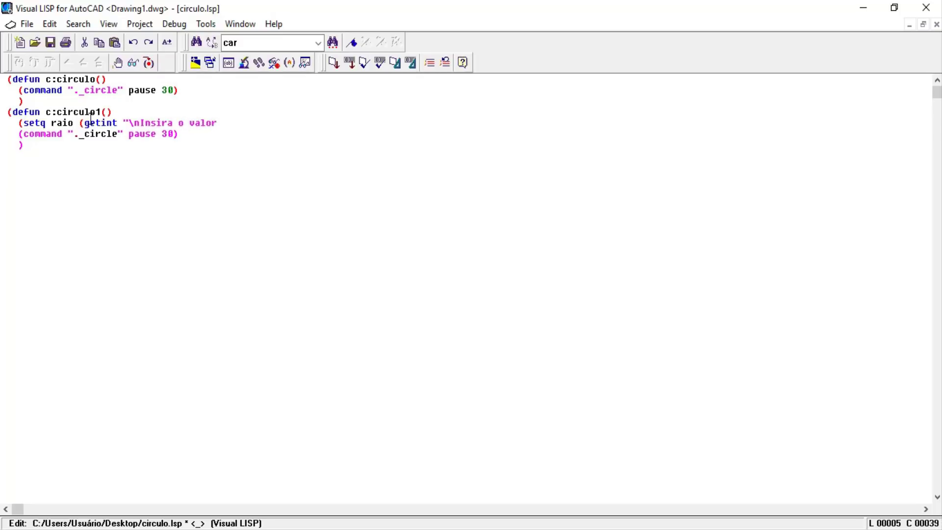
{"action": "type", "text": " do di"}
{"action": "type", "text": "ametro"}
- Rename the stored variable to diametro and close the prompt with ': "))'
{"action": "left_click", "coordinate": [70, 122]}
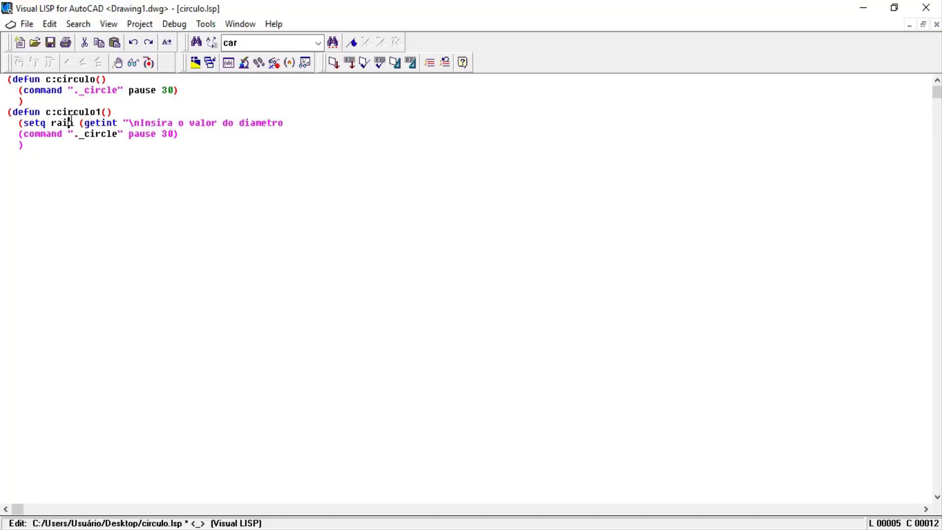
{"action": "key", "text": "Delete"}
{"action": "key", "text": "BackSpace"}
{"action": "key", "text": "BackSpace"}
{"action": "key", "text": "BackSpace"}
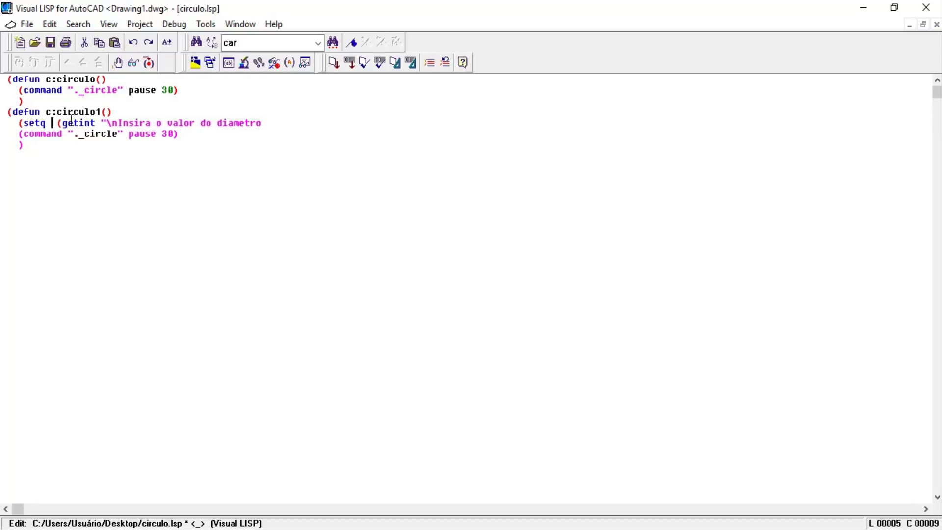
{"action": "type", "text": "diametro"}
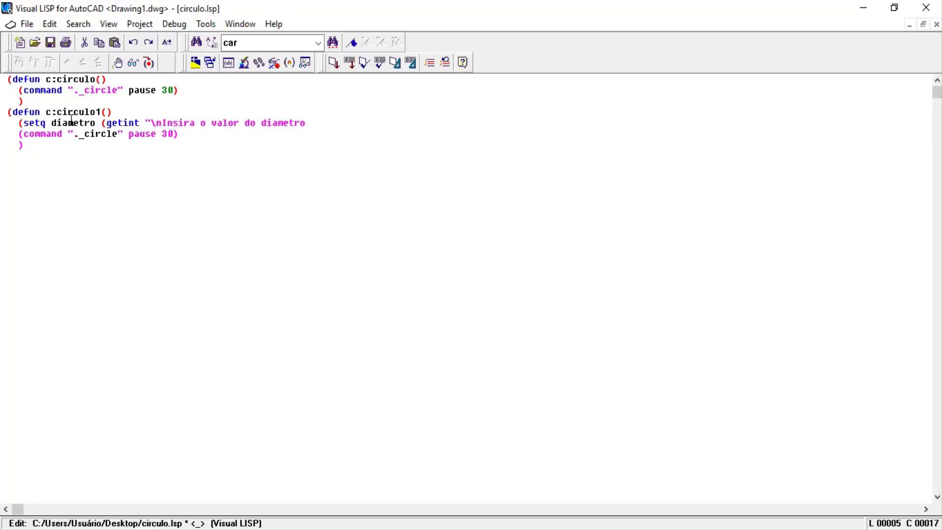
{"action": "left_click", "coordinate": [326, 116]}
{"action": "left_click", "coordinate": [309, 120]}
{"action": "type", "text": ": \")"}
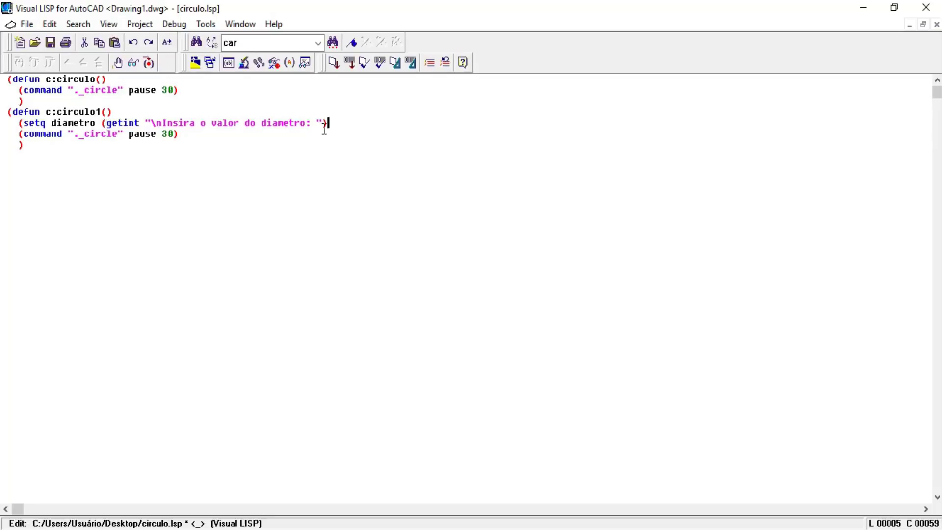
- Close the setq parenthesis, add the "d" option to the circle call, and save circulo.lsp
{"action": "type", "text": ")"}
{"action": "left_click", "coordinate": [162, 134]}
{"action": "type", "text": "\"d\""}
{"action": "left_click", "coordinate": [50, 42]}
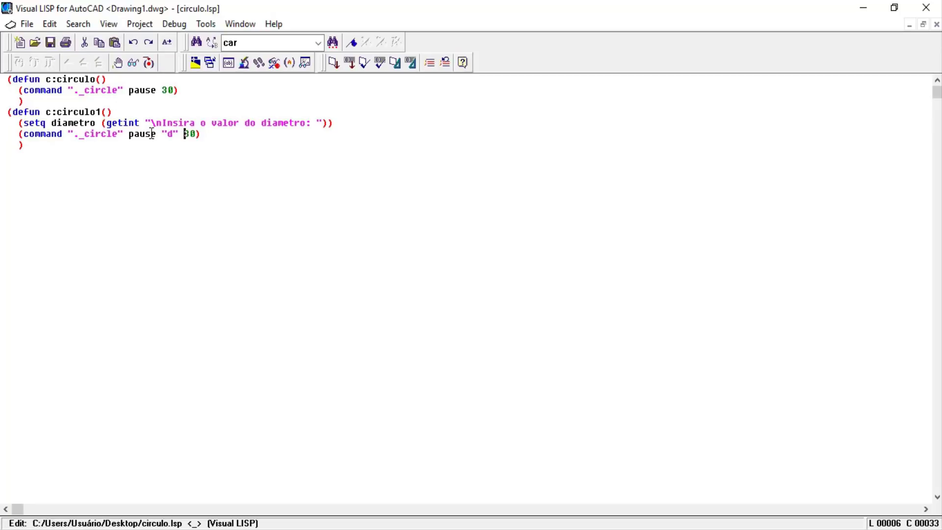
- Replace the fixed diameter 30 in the circle line with the diametro variable
{"action": "double_click", "coordinate": [73, 122]}
{"action": "key", "text": "ctrl+c"}
{"action": "double_click", "coordinate": [189, 134]}
{"action": "key", "text": "ctrl+v"}
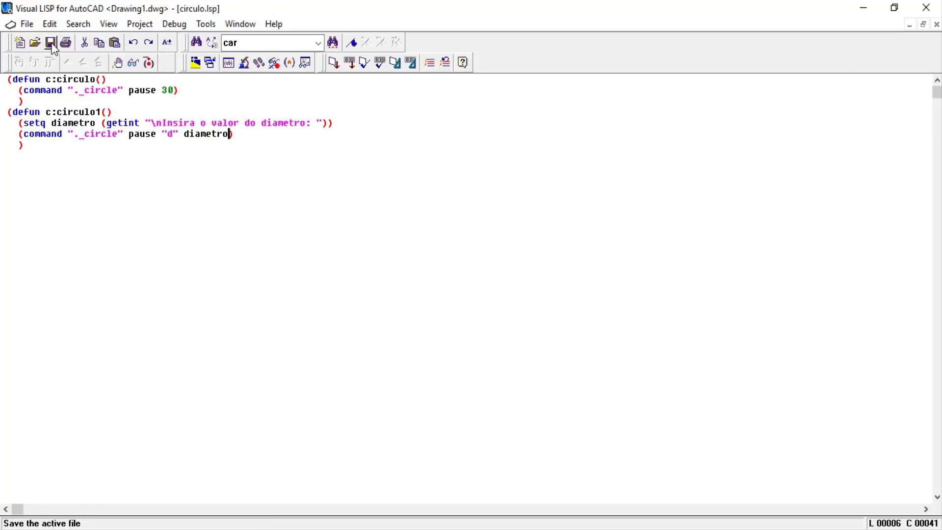
- Load the editor's code into AutoCAD and return to the drawing
{"action": "left_click", "coordinate": [206, 24]}
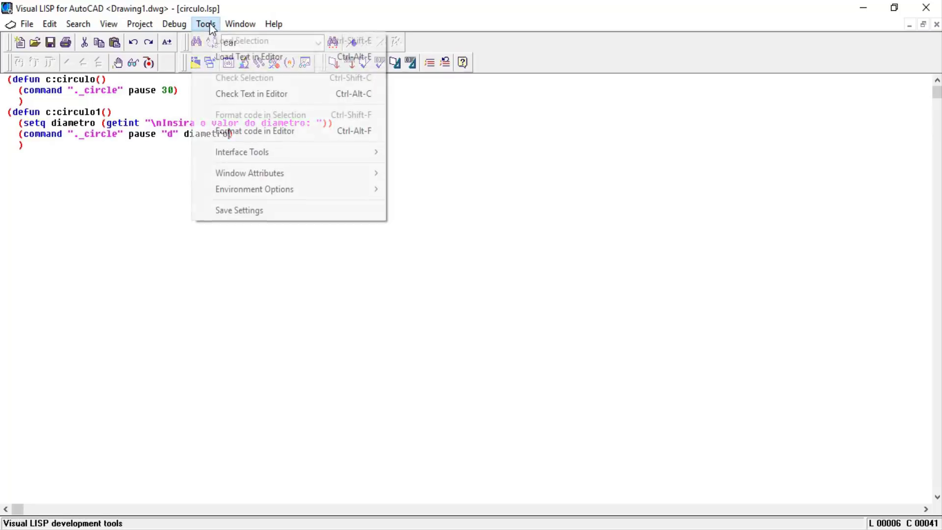
{"action": "left_click", "coordinate": [219, 52]}
{"action": "left_click", "coordinate": [936, 24]}
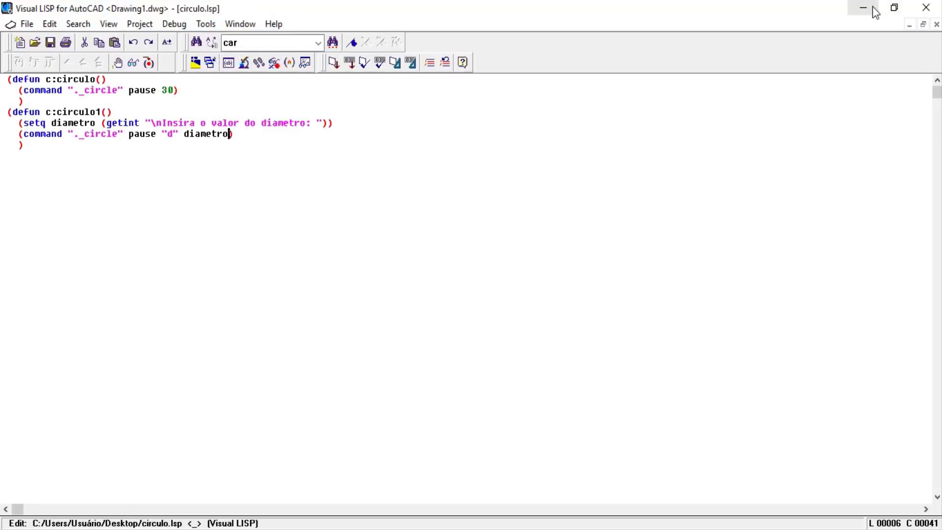
{"action": "left_click", "coordinate": [875, 13]}
- Erase the old circle with the E command and a crossing selection
{"action": "type", "text": "E"}
{"action": "key", "text": "Return"}
{"action": "left_click", "coordinate": [546, 258]}
{"action": "left_click", "coordinate": [479, 288]}
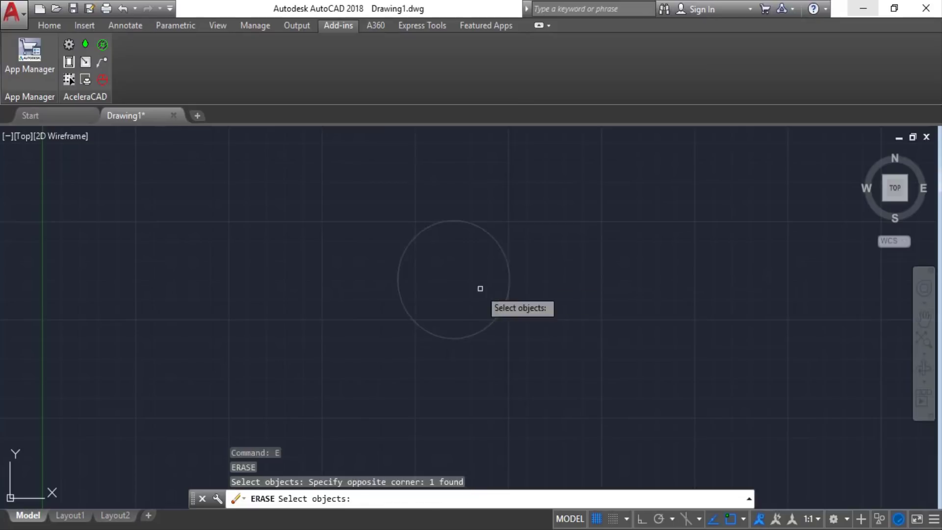
{"action": "key", "text": "Return"}
- Run CIRCULO1 with diameter 15 and place the new circle's centre
{"action": "type", "text": "circul"}
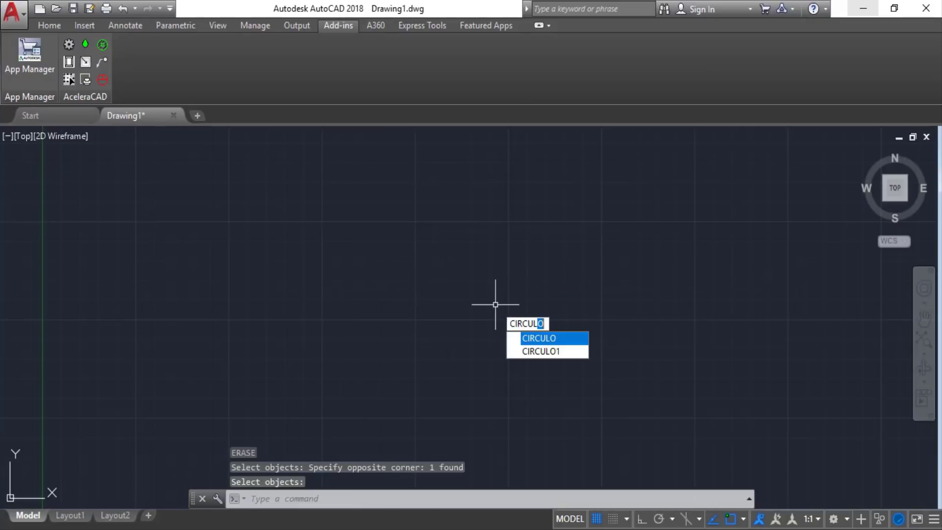
{"action": "type", "text": "o"}
{"action": "key", "text": "Down"}
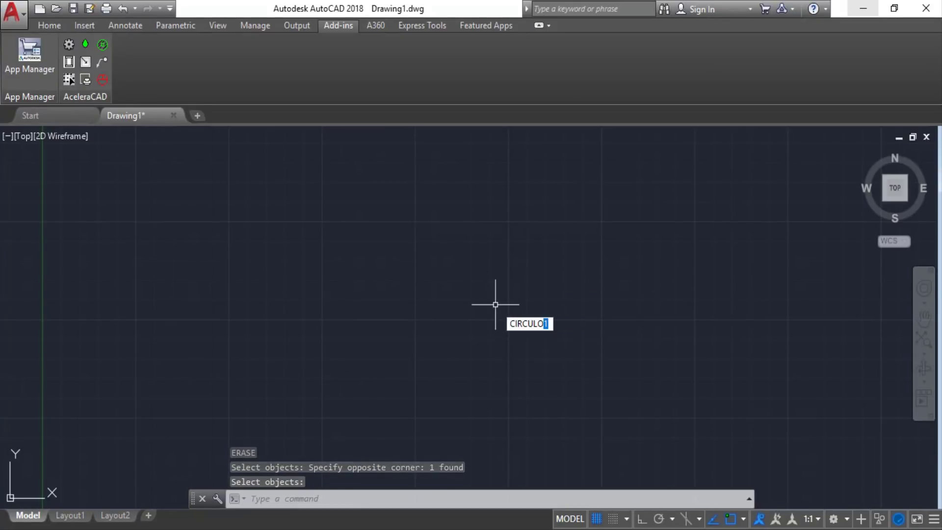
{"action": "key", "text": "Return"}
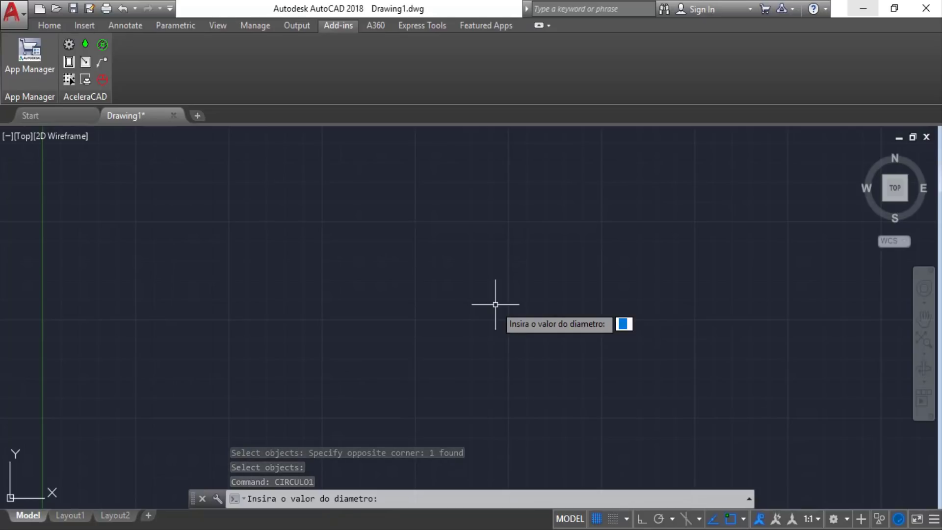
{"action": "type", "text": "15"}
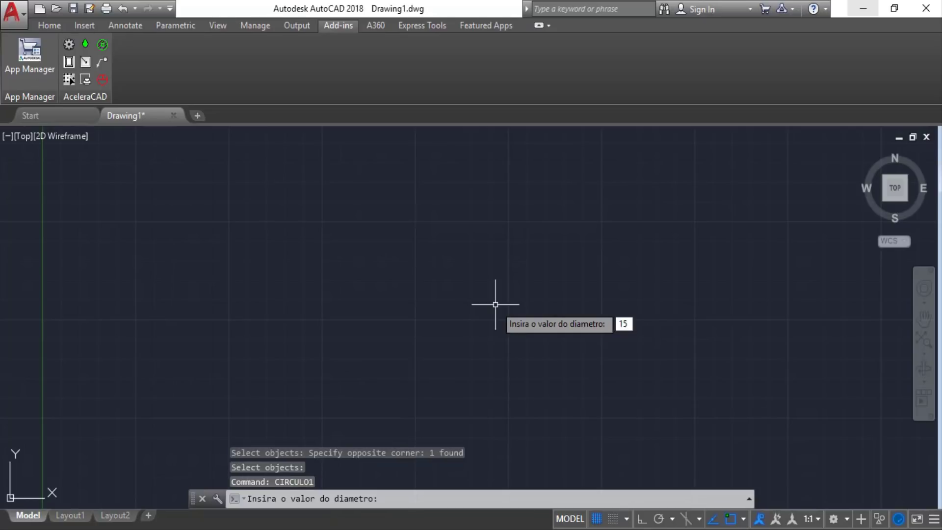
{"action": "key", "text": "Return"}
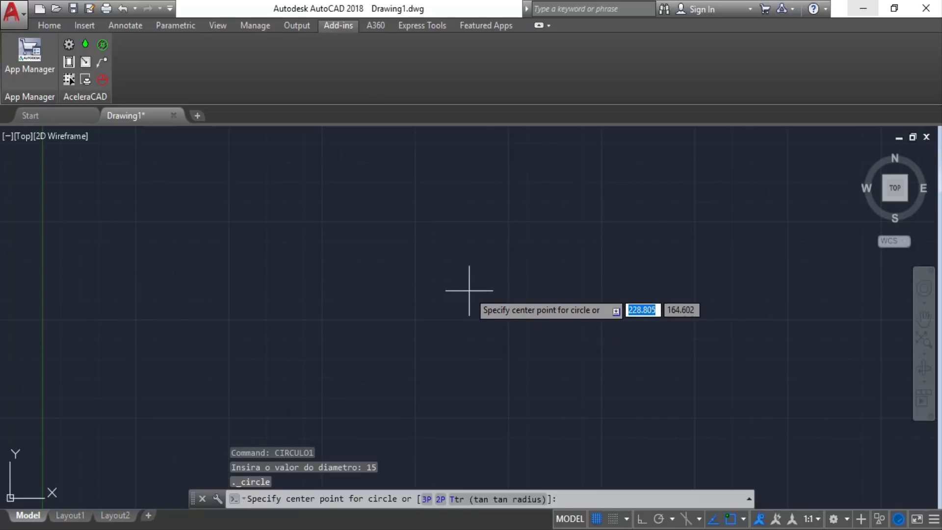
{"action": "left_click", "coordinate": [469, 290]}
{"action": "scroll", "coordinate": [484, 296], "scroll_direction": "up", "scroll_amount": 5}
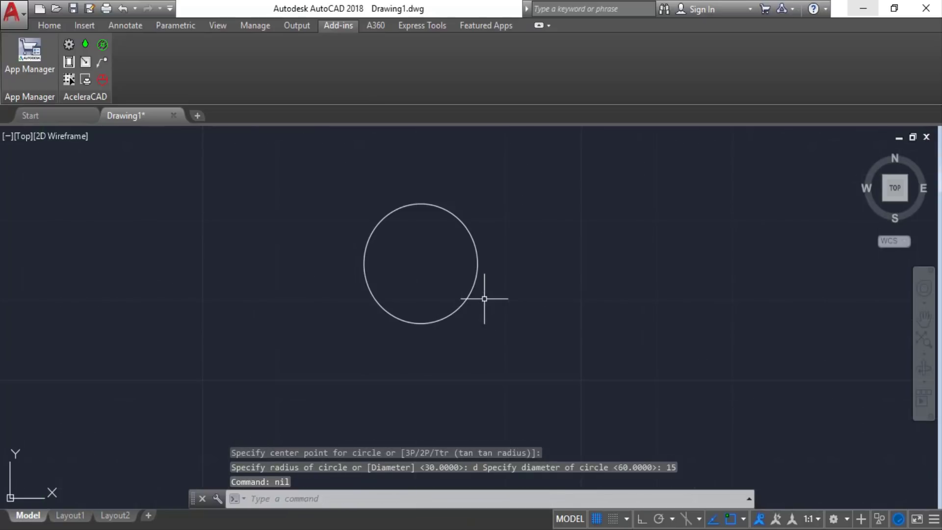
{"action": "type", "text": "di"}
{"action": "key", "text": "Return"}
{"action": "left_click", "coordinate": [363, 263]}
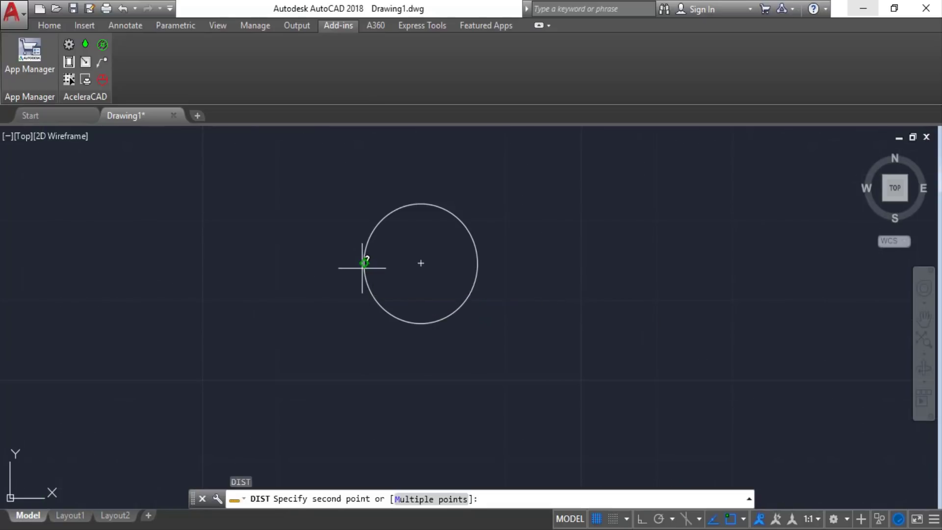
{"action": "left_click", "coordinate": [477, 264]}
{"action": "key", "text": "Escape"}
{"action": "key", "text": "Escape"}
{"action": "key", "text": "Delete"}
{"action": "key", "text": "Escape"}
{"action": "key", "text": "Escape"}
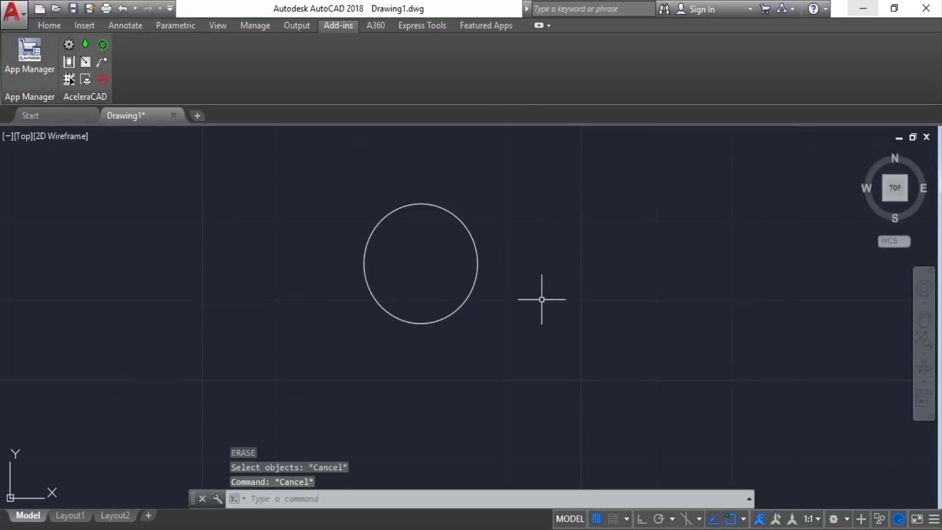